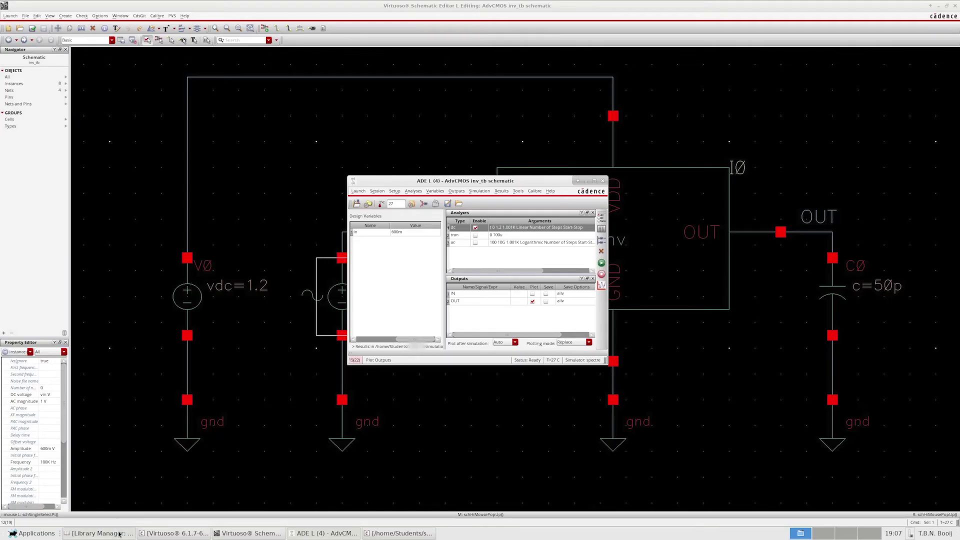
# Open the AdvCMOS inv schematic from the Library Manager and select PMOS transistor M0.
pyautogui.click(695, 319)
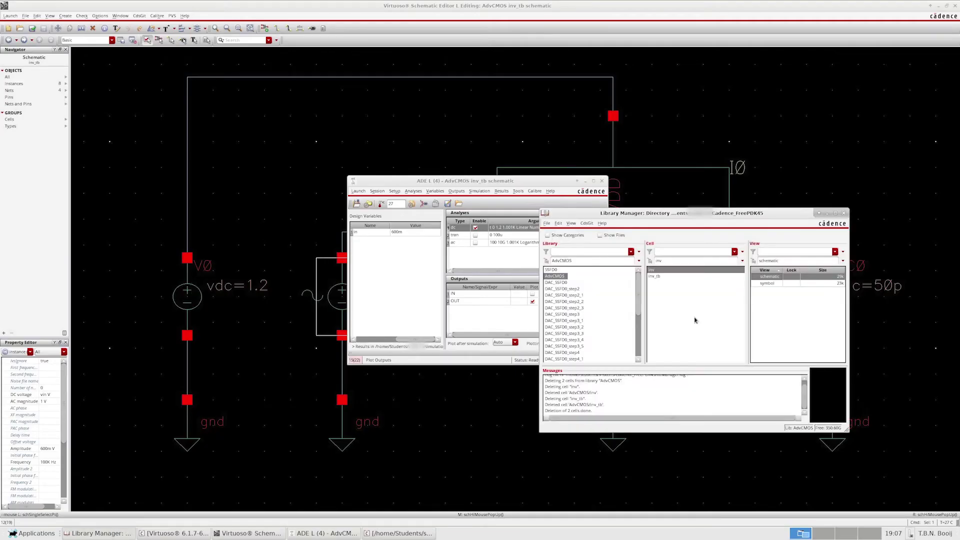
pyautogui.doubleClick(670, 274)
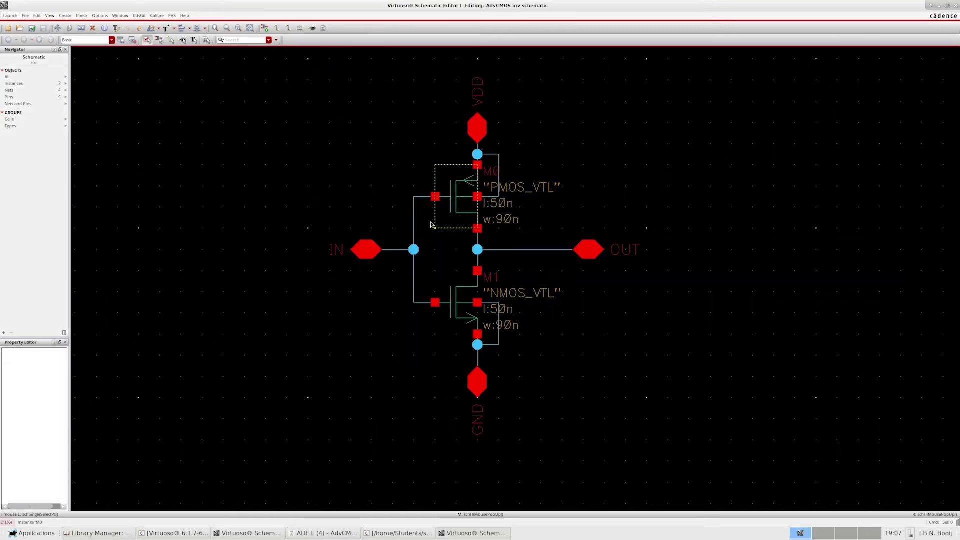
pyautogui.click(460, 206)
# Change PMOS M0's width from 90n to the variable Wp, then check and save the schematic.
pyautogui.rightClick(462, 180)
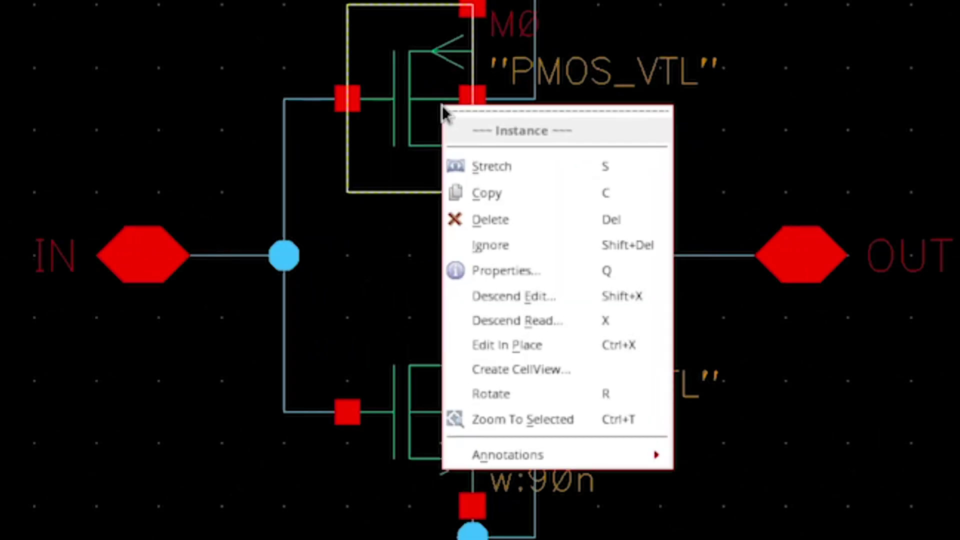
pyautogui.click(493, 262)
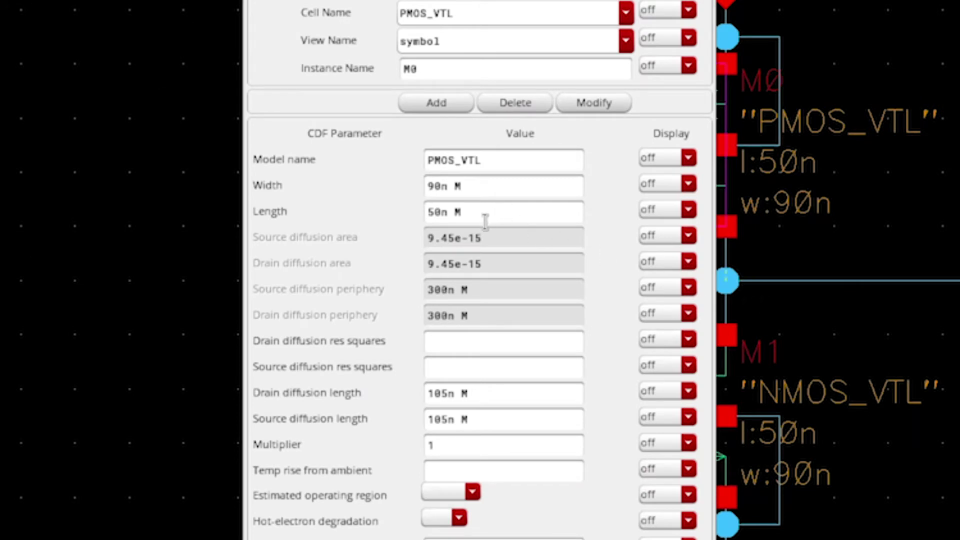
pyautogui.click(465, 186)
pyautogui.moveTo(465, 186); pyautogui.dragTo(358, 187)
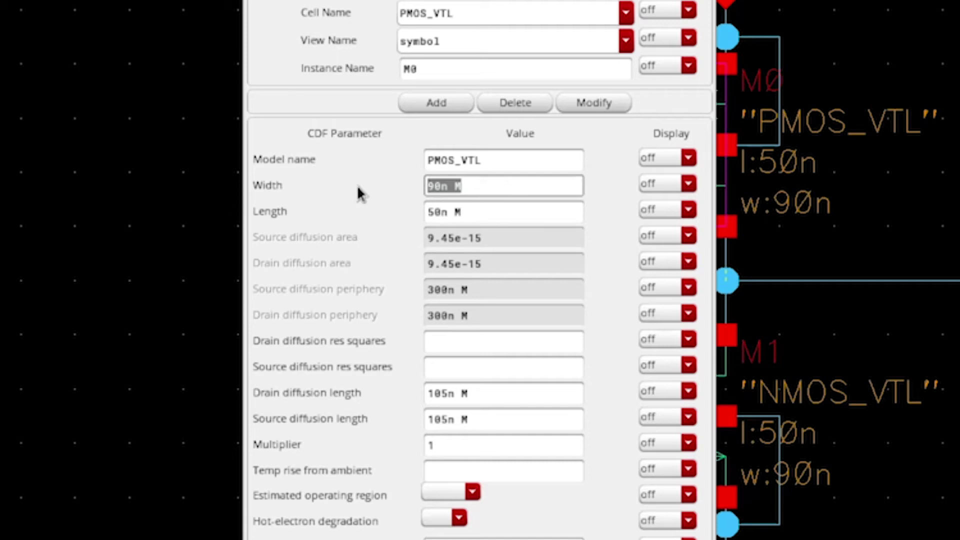
pyautogui.write('Wp')
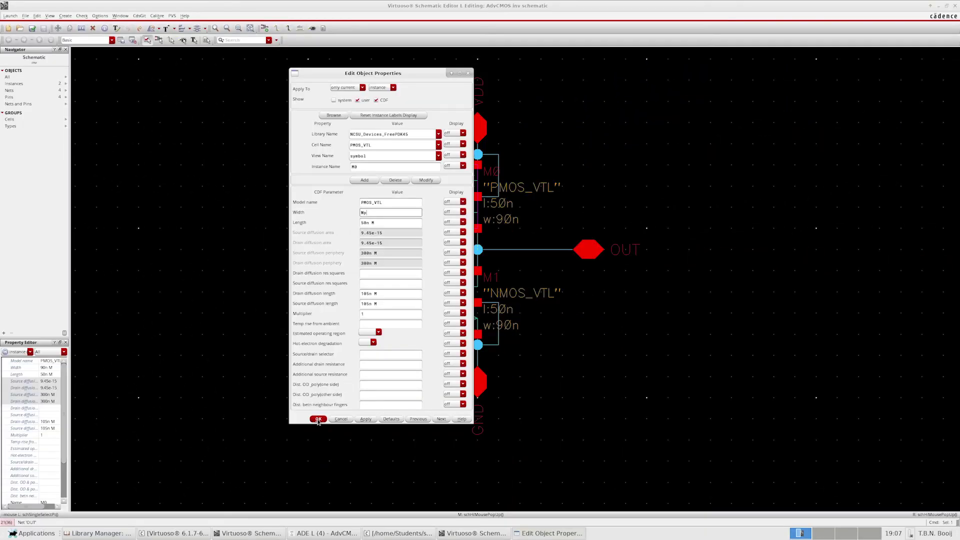
pyautogui.click(318, 419)
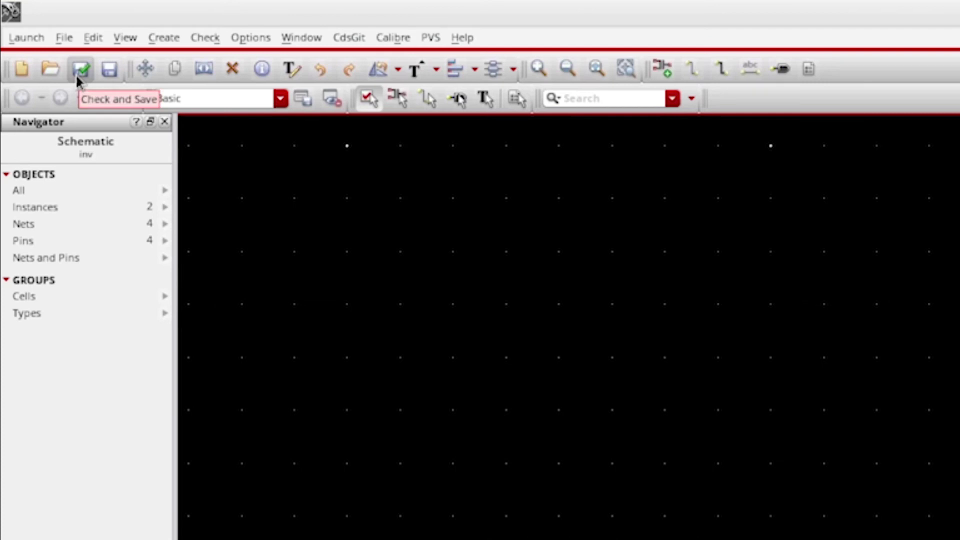
pyautogui.click(79, 73)
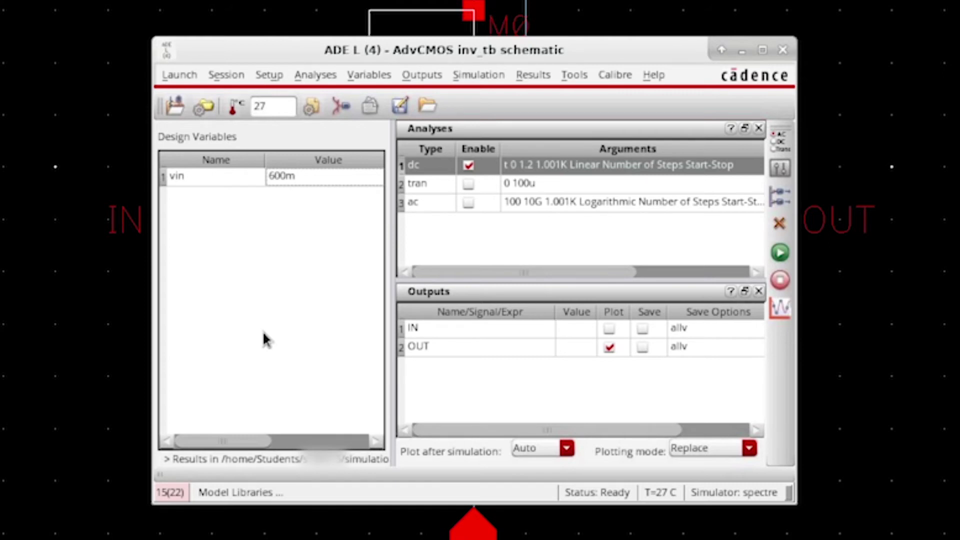
# Copy the design variables from the cellview, then cancel the run because Wp has no value.
pyautogui.rightClick(257, 279)
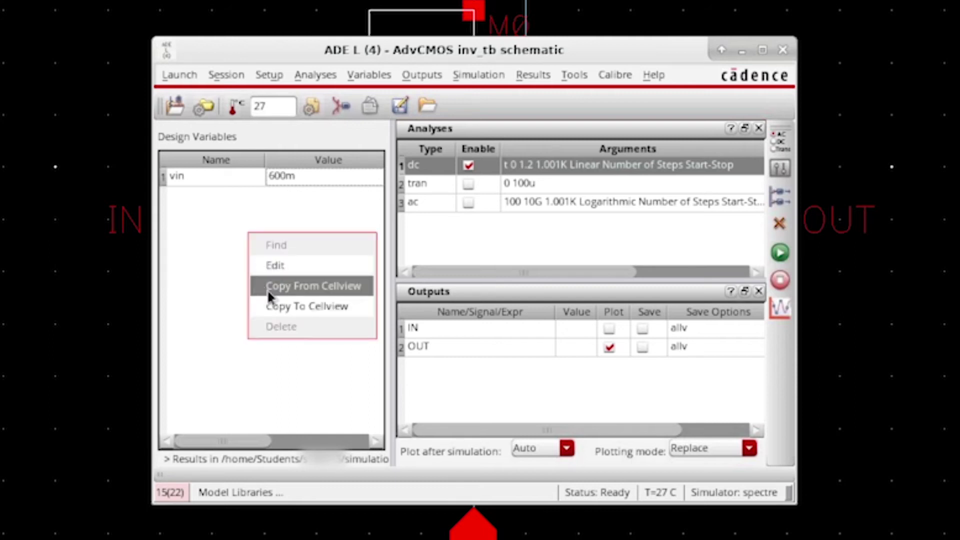
pyautogui.click(268, 292)
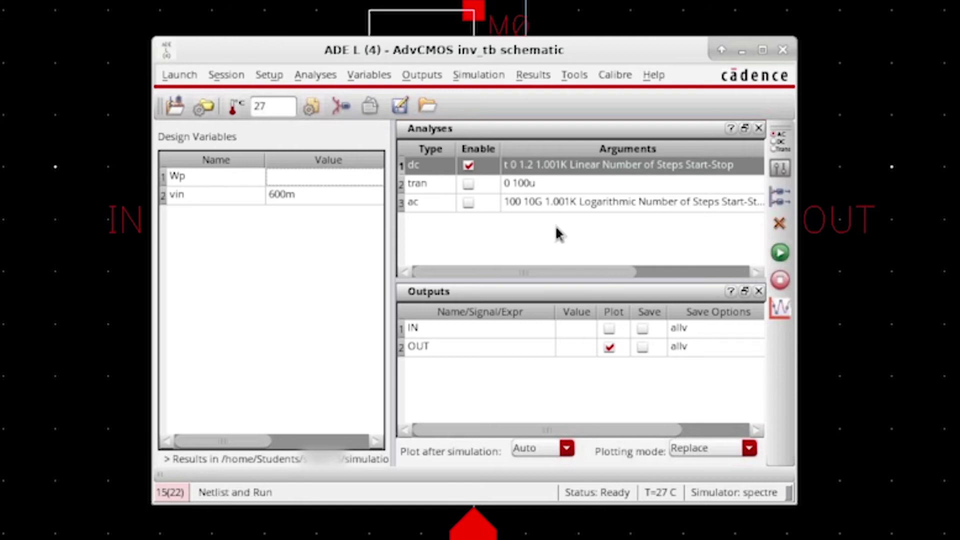
pyautogui.click(781, 255)
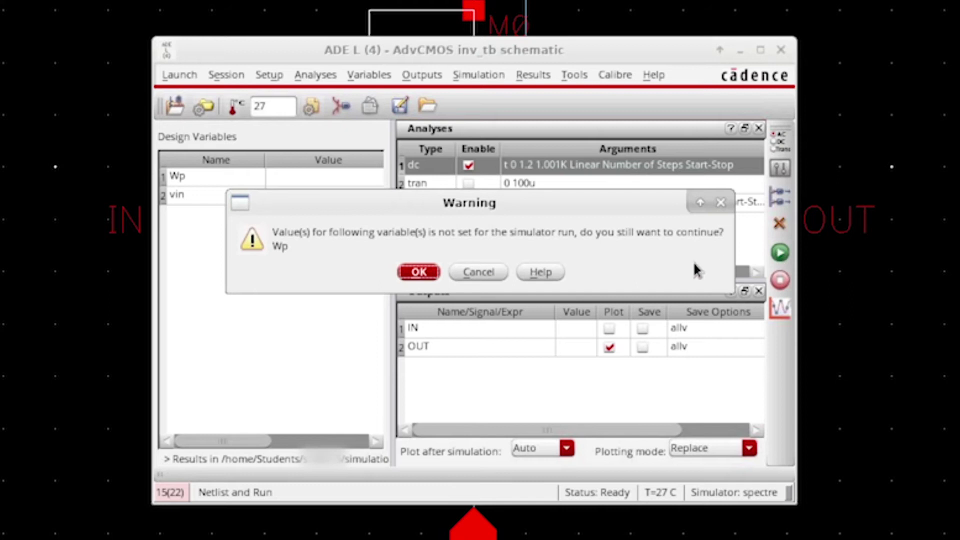
pyautogui.click(470, 278)
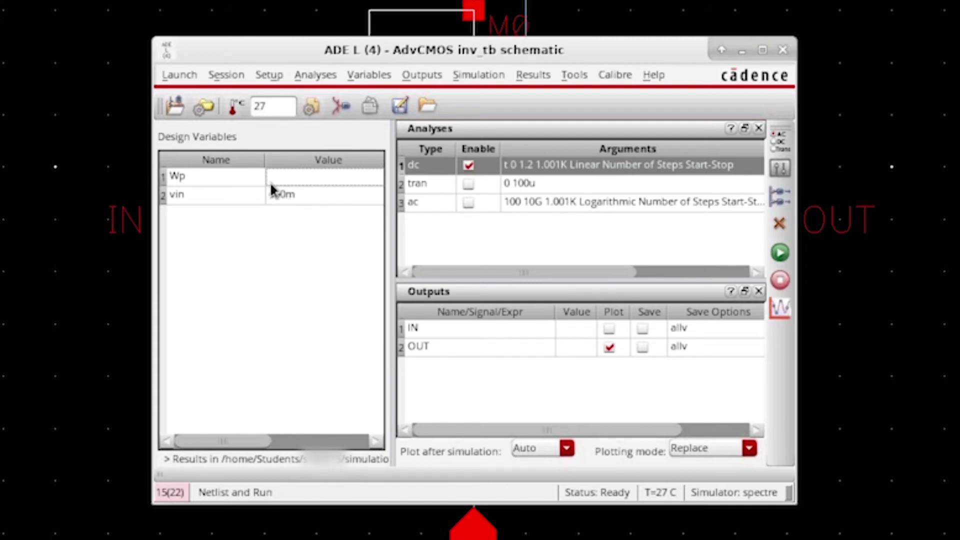
# Set Wp to 90n and run the DC simulation.
pyautogui.click(298, 179)
pyautogui.click(300, 178)
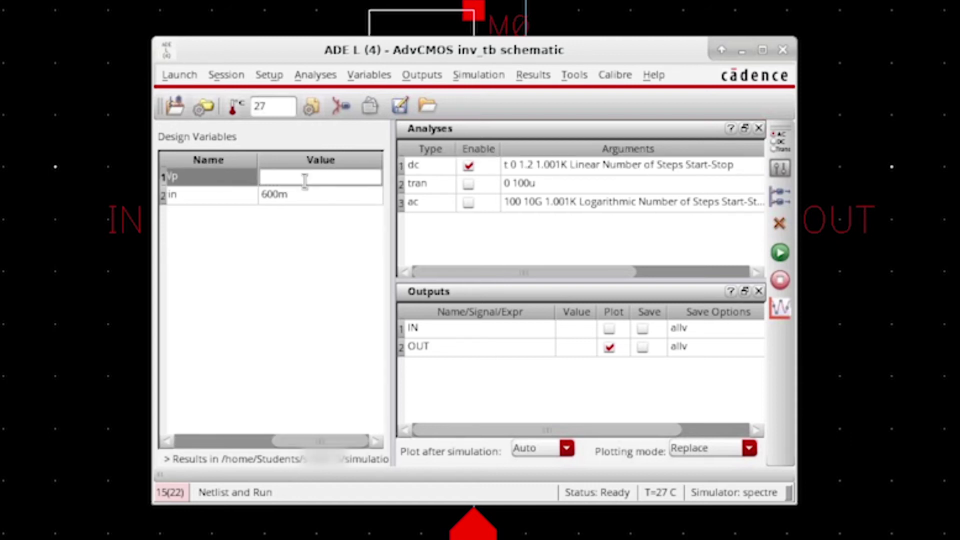
pyautogui.write('90n')
pyautogui.click(299, 248)
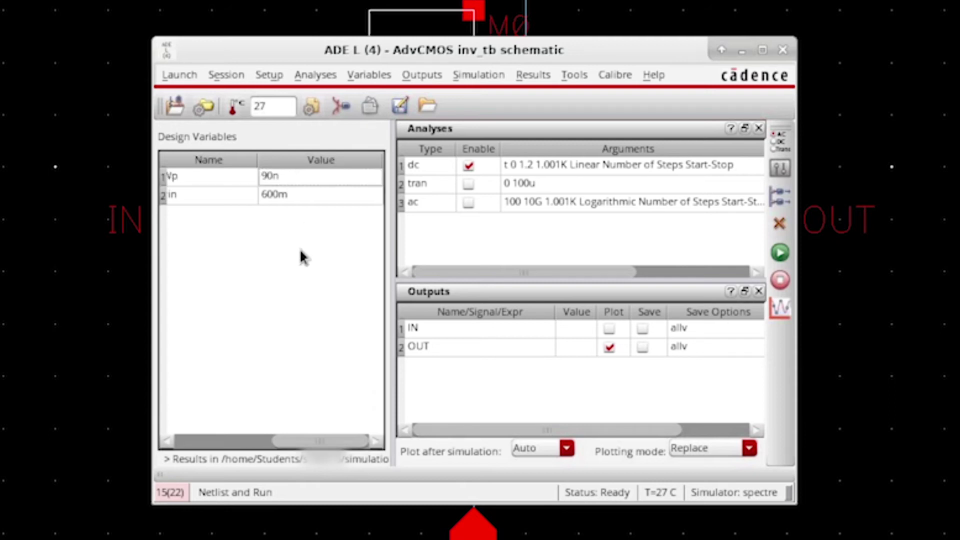
pyautogui.click(780, 253)
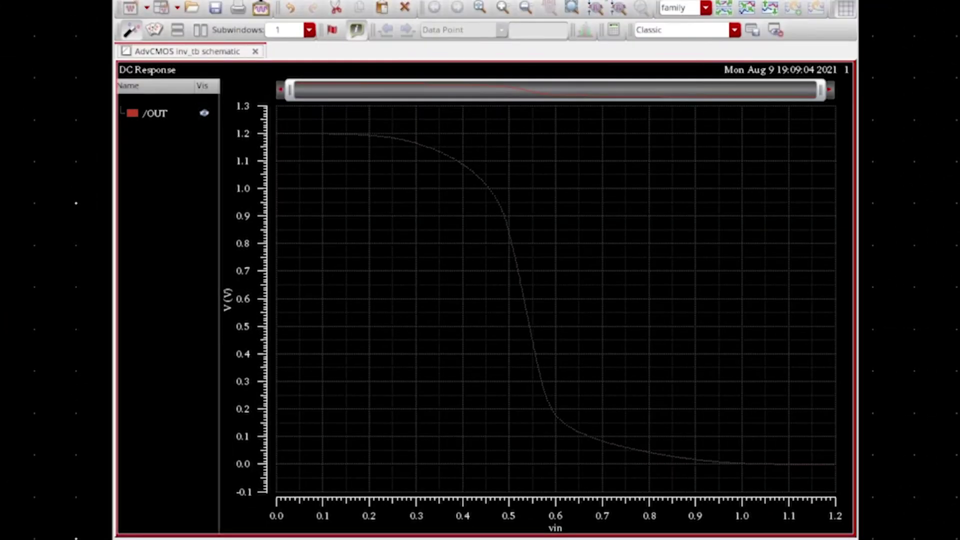
# Select the /OUT trace and read the switching point: 593.665mV at vin 532.268m.
pyautogui.click(133, 115)
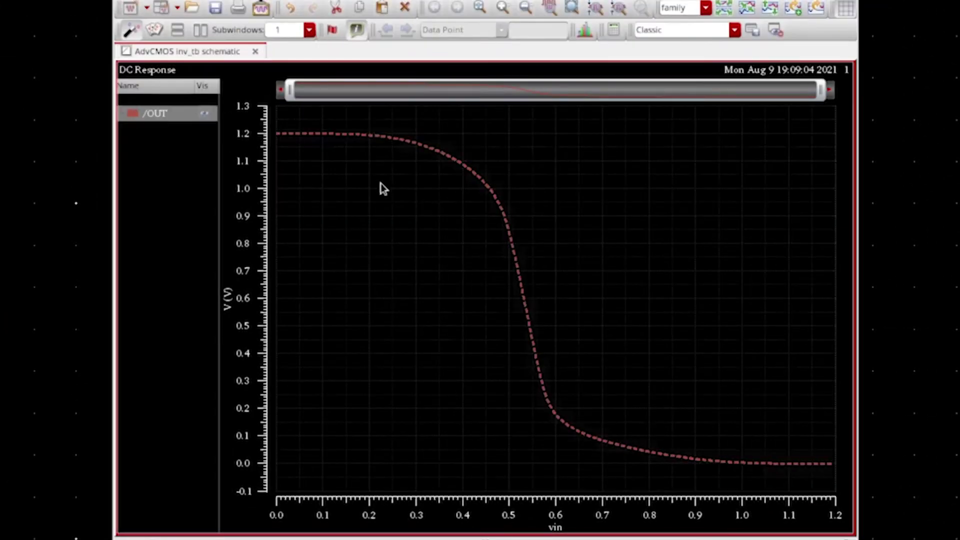
pyautogui.moveTo(525, 303)
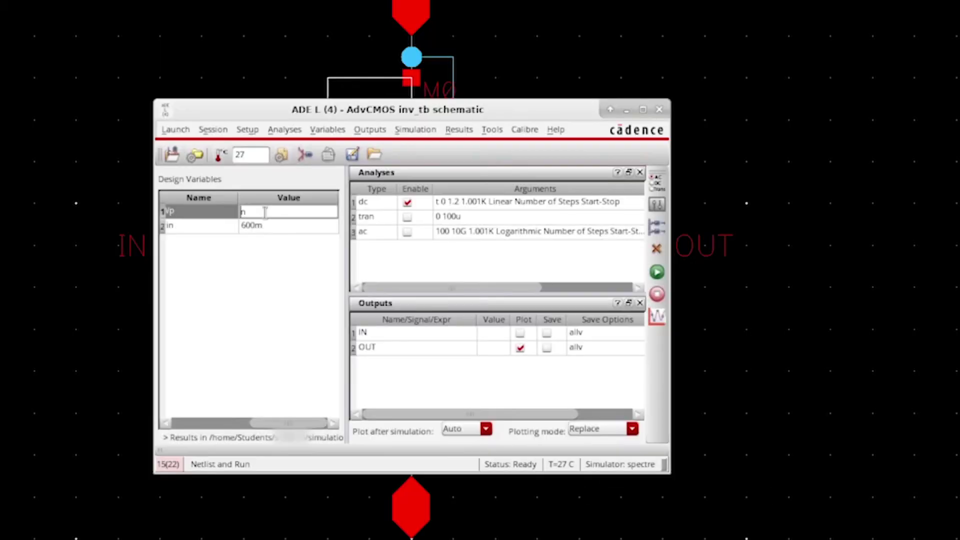
# Enter 180n for Wp and rerun the DC simulation to view the shifted curve.
pyautogui.write('180n')
pyautogui.click(222, 253)
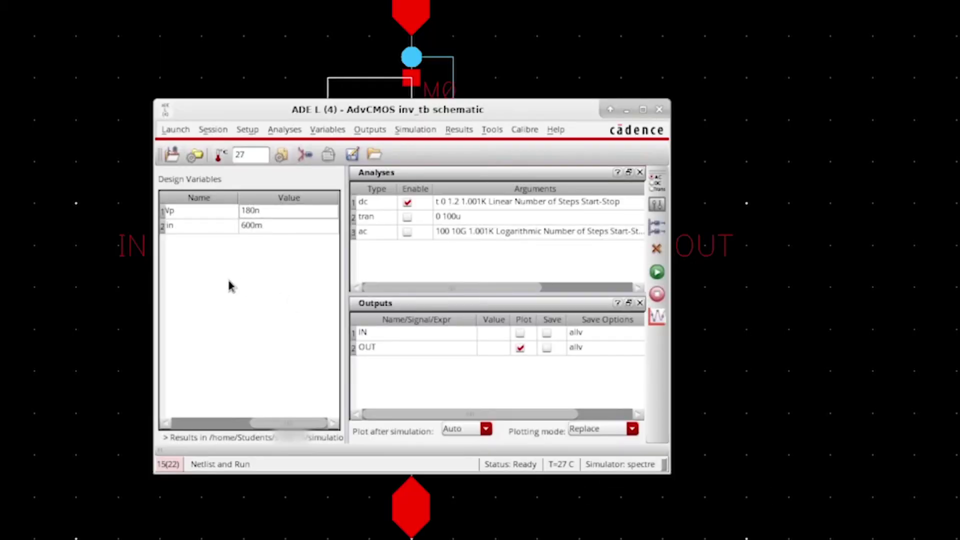
pyautogui.click(657, 272)
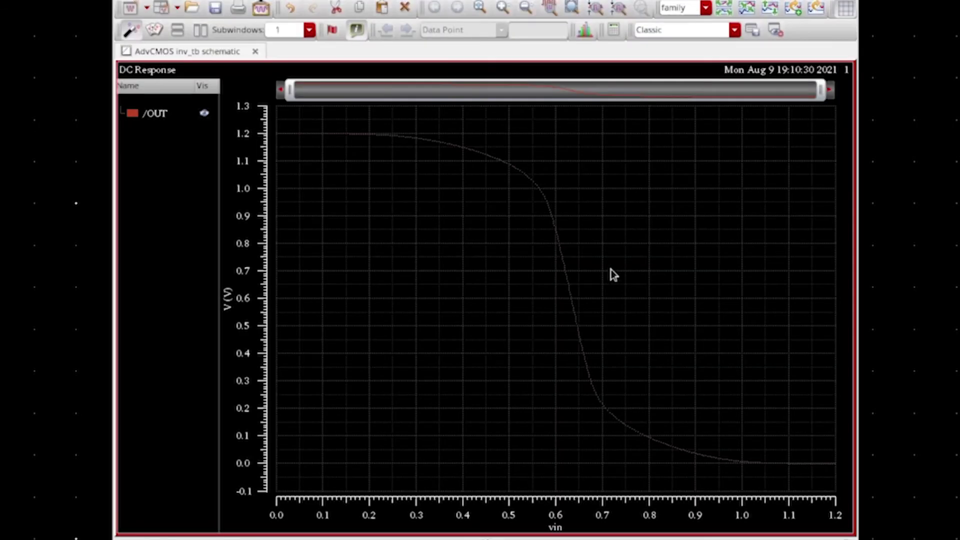
pyautogui.moveTo(578, 309)
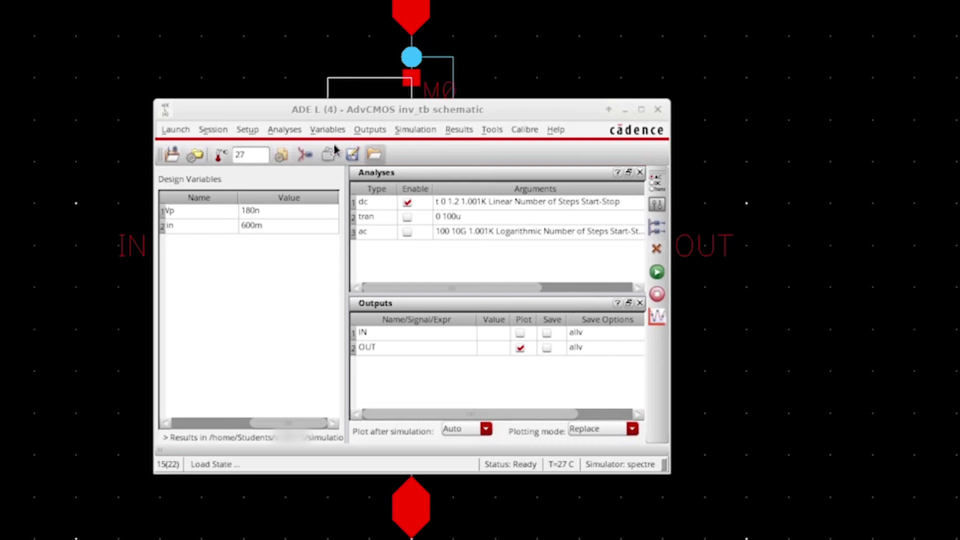
# Leave Wp at 180n and open Tools > Parametric Analysis from ADE L.
pyautogui.doubleClick(252, 212)
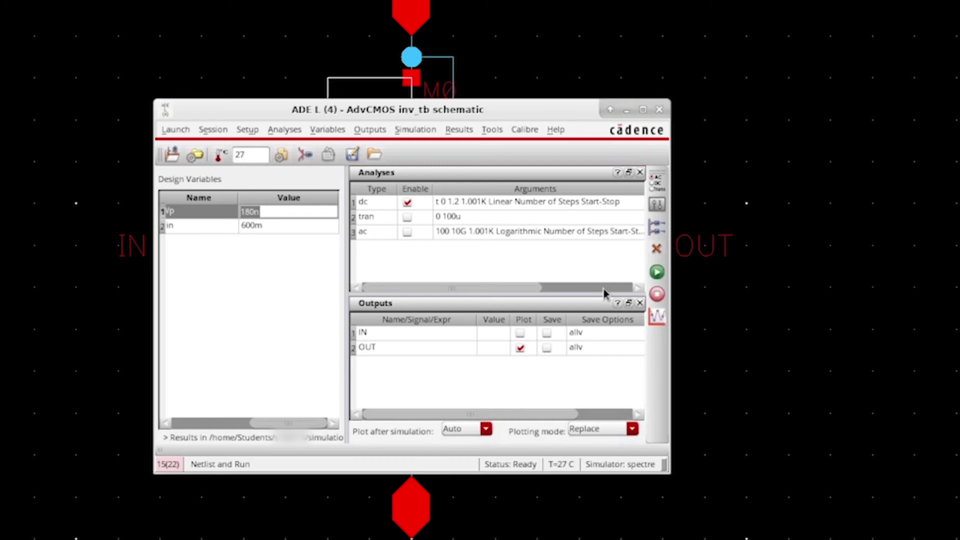
pyautogui.click(321, 290)
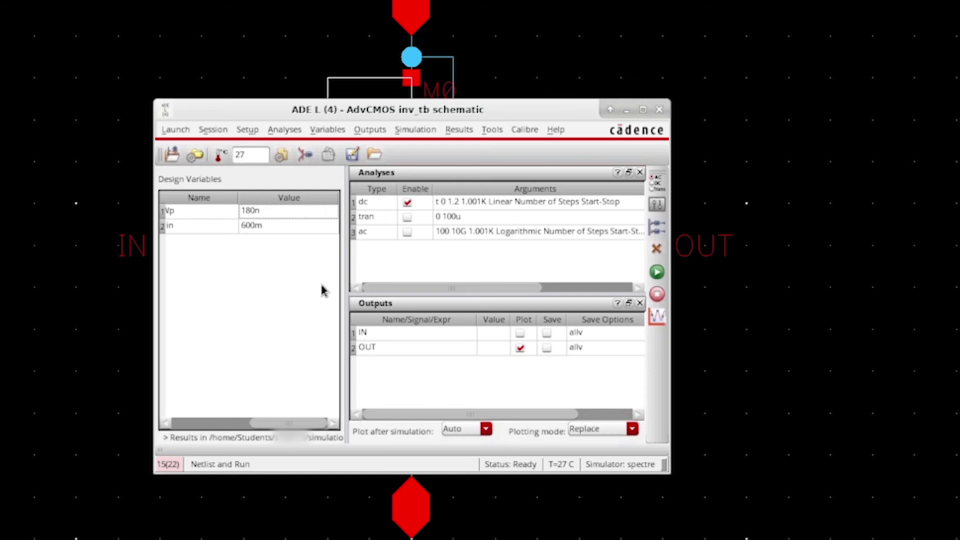
pyautogui.click(492, 130)
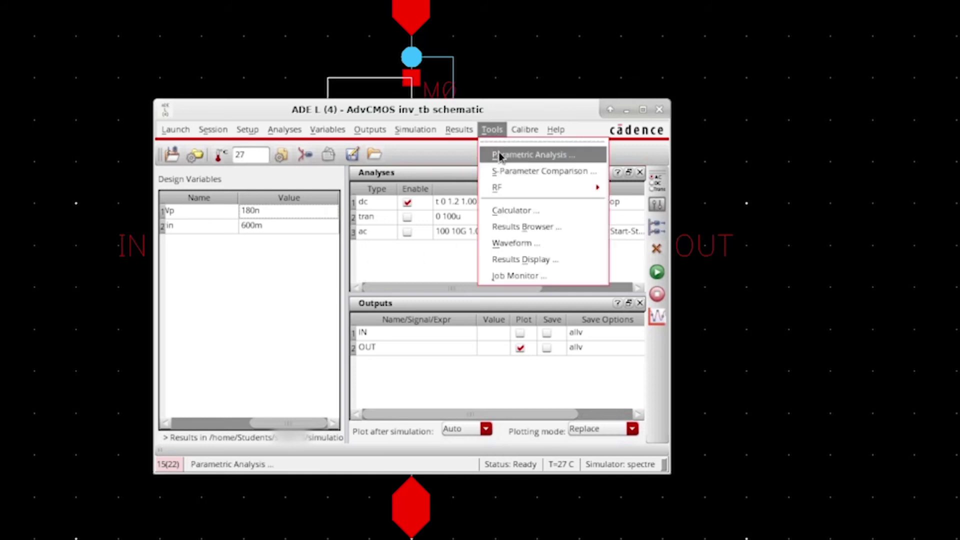
pyautogui.click(499, 156)
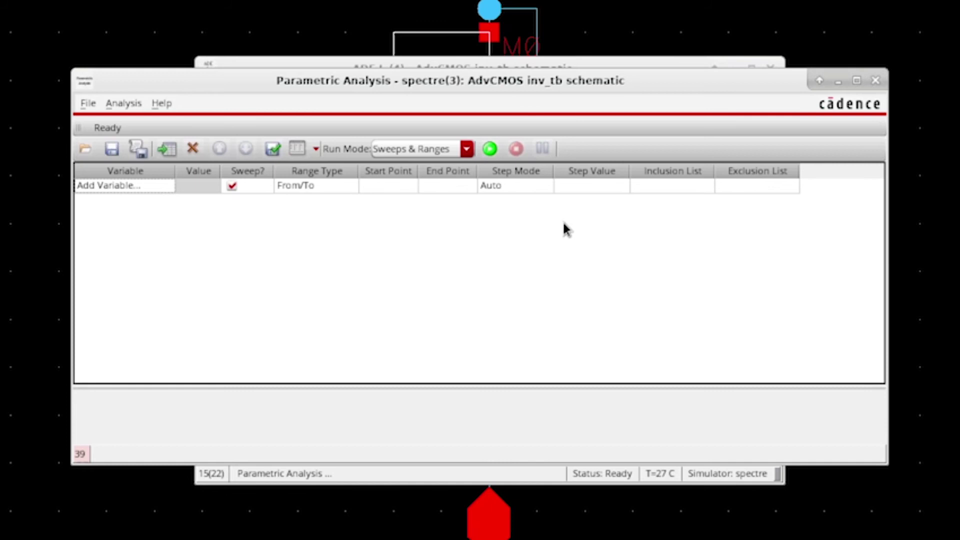
# Add Wp as a sweep variable from 90n to 150n with 7 total steps.
pyautogui.click(166, 187)
pyautogui.click(169, 187)
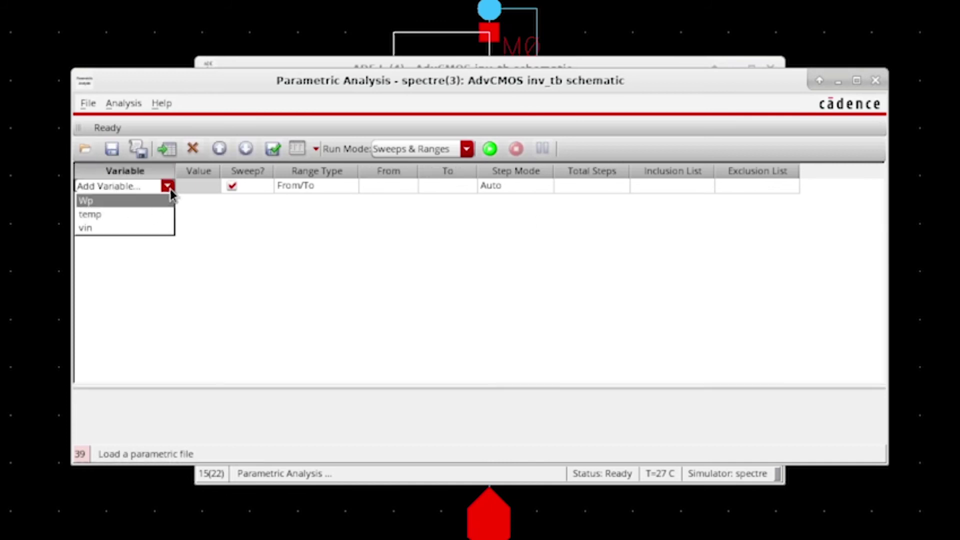
pyautogui.click(160, 203)
pyautogui.click(373, 186)
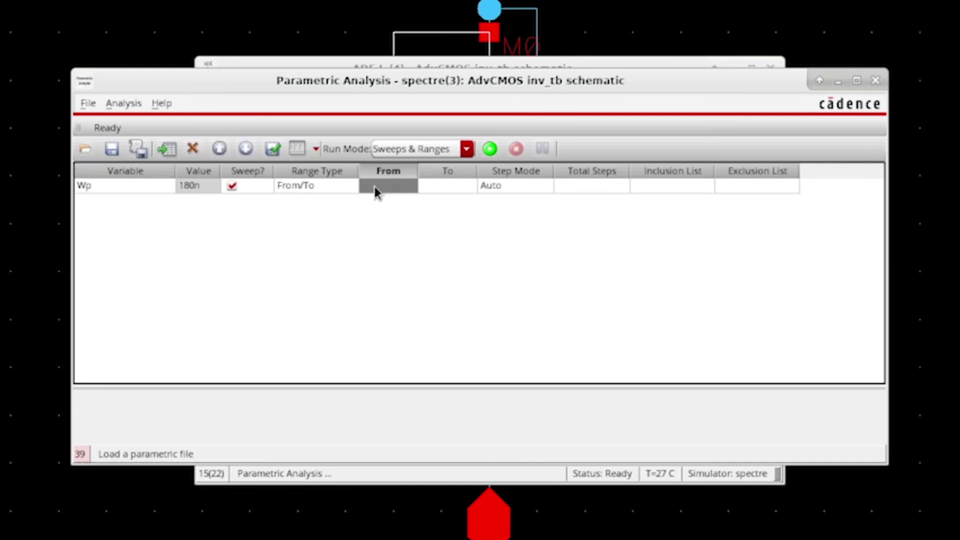
pyautogui.click(410, 186)
pyautogui.write('90n')
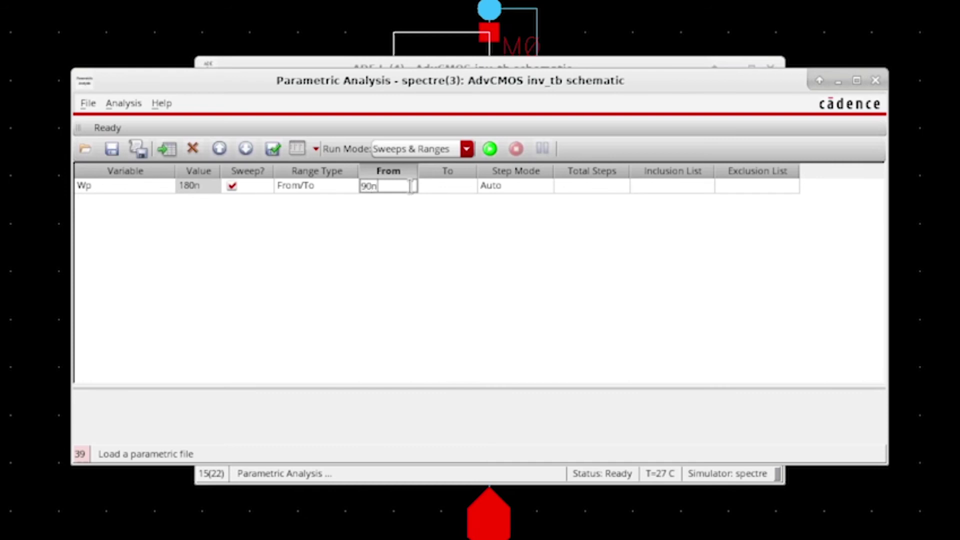
pyautogui.press('Tab')
pyautogui.write('150n')
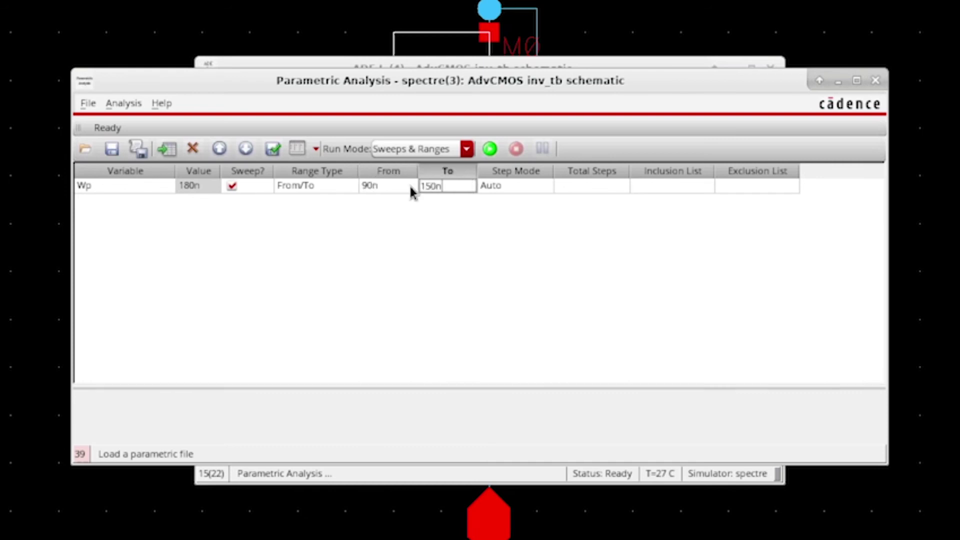
pyautogui.press('Tab')
pyautogui.write('7')
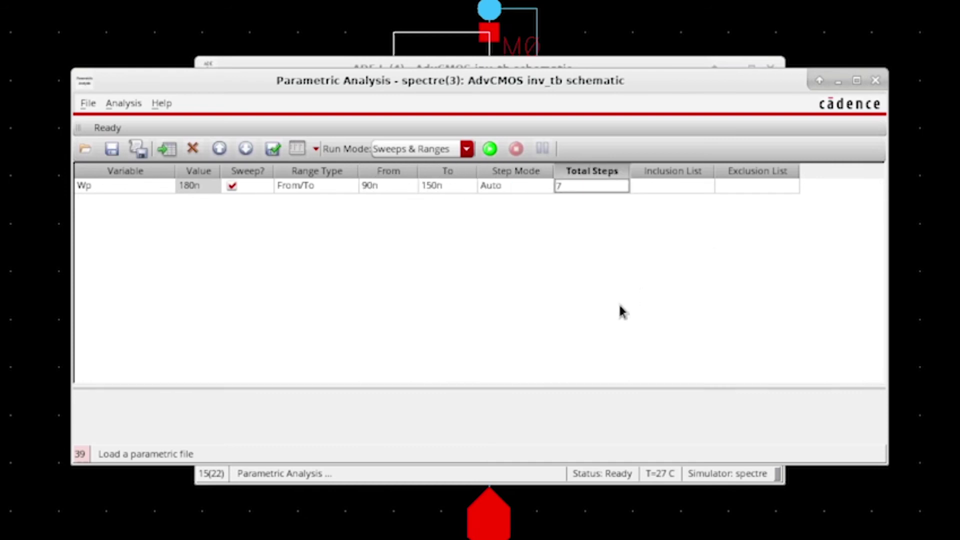
pyautogui.click(620, 310)
# Set the Wp sweep's step mode to Linear.
pyautogui.click(542, 186)
pyautogui.click(544, 187)
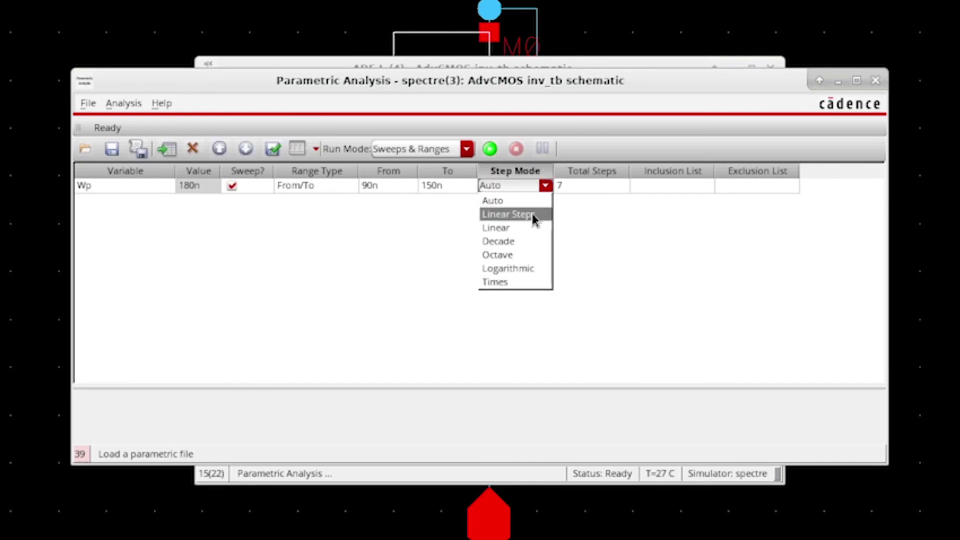
pyautogui.click(531, 228)
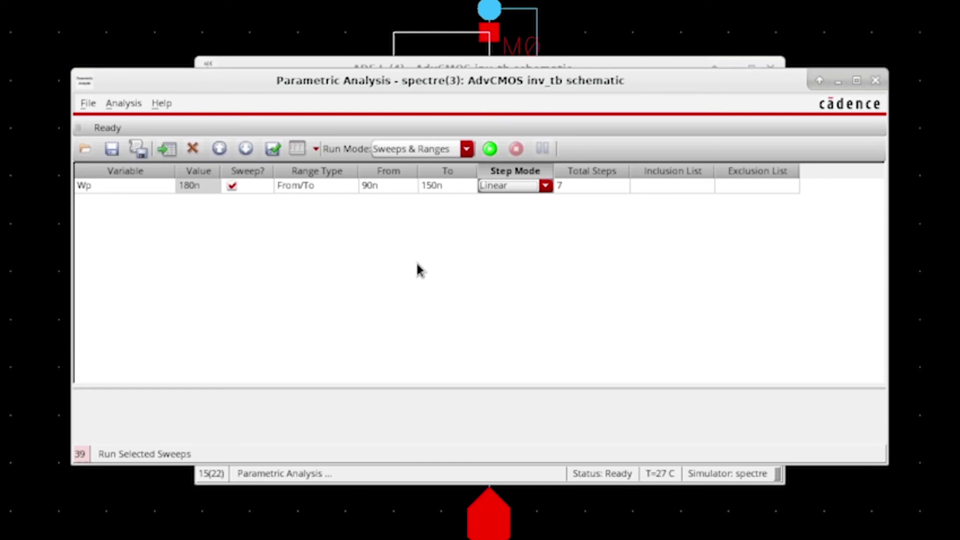
pyautogui.click(168, 149)
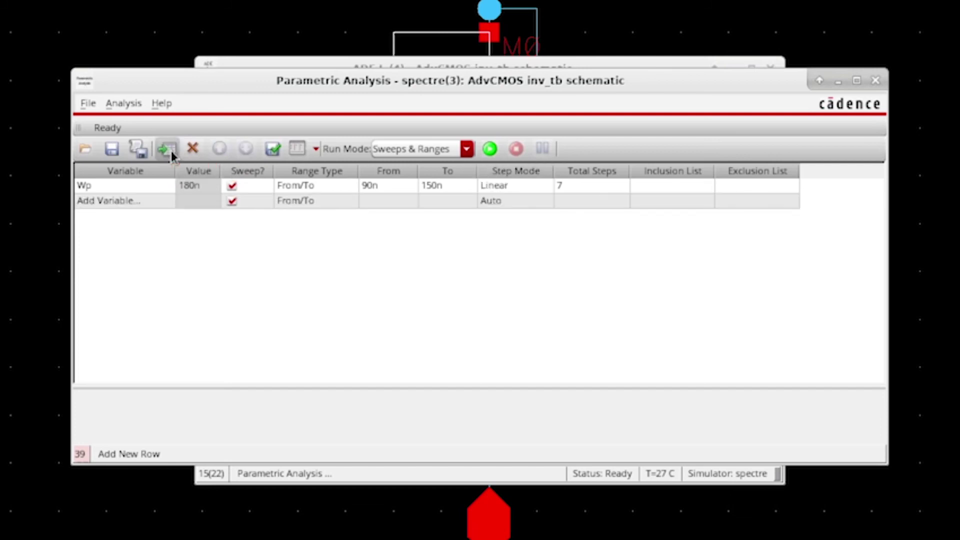
pyautogui.click(156, 204)
pyautogui.click(166, 202)
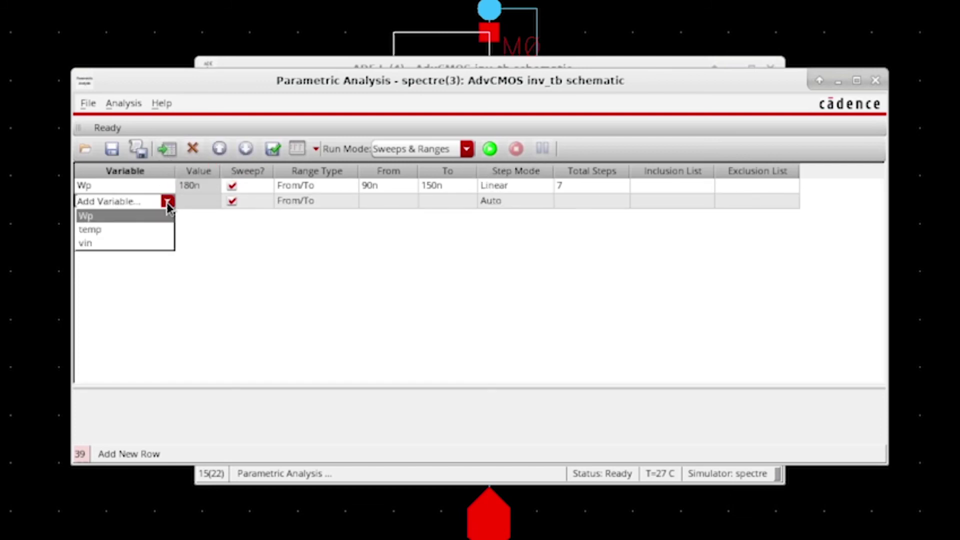
pyautogui.click(155, 243)
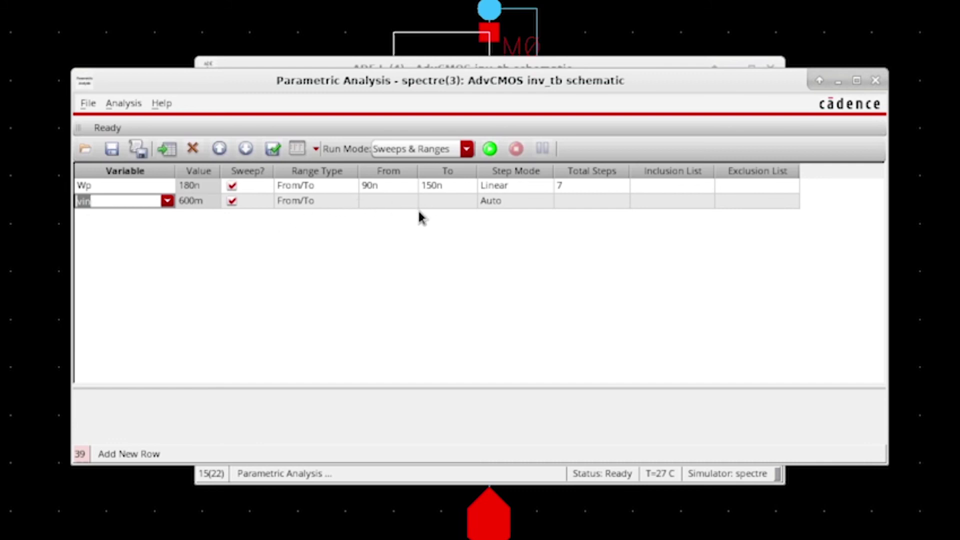
pyautogui.click(403, 239)
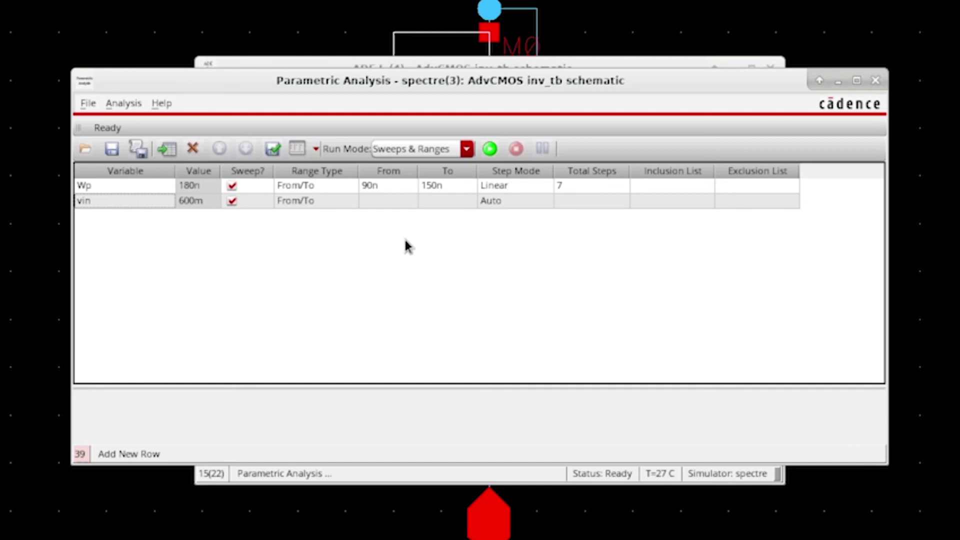
pyautogui.click(182, 203)
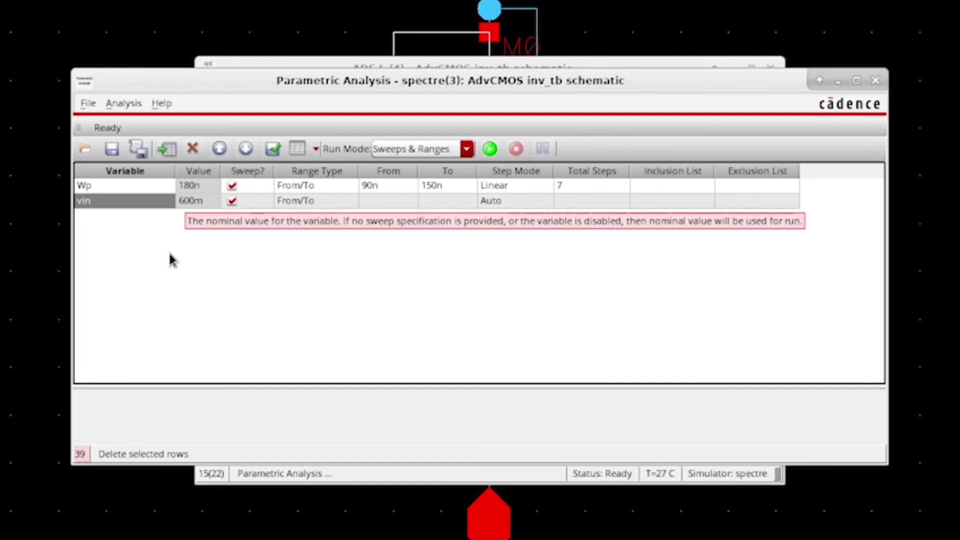
pyautogui.click(192, 149)
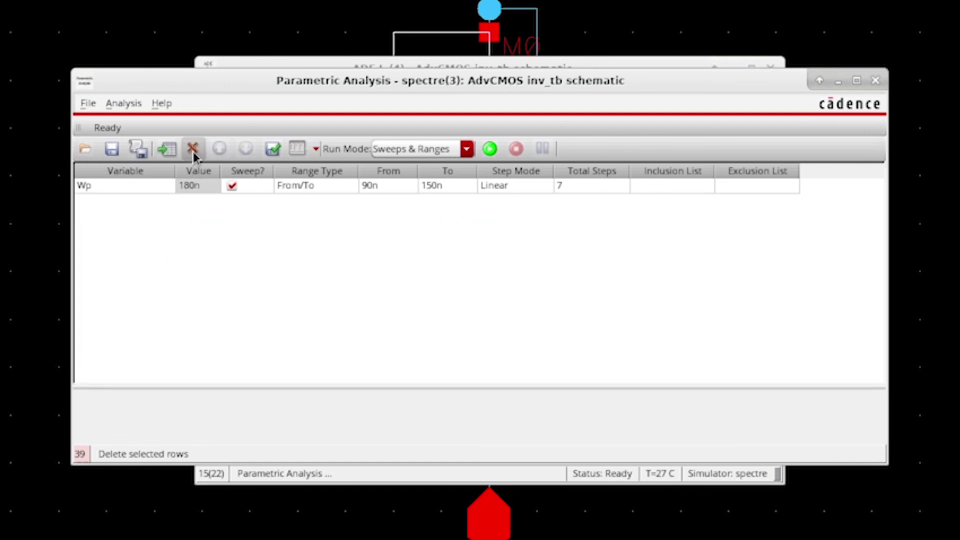
# Run the Wp sweep and step through each legend curve, starting from Wp 90n.
pyautogui.click(484, 154)
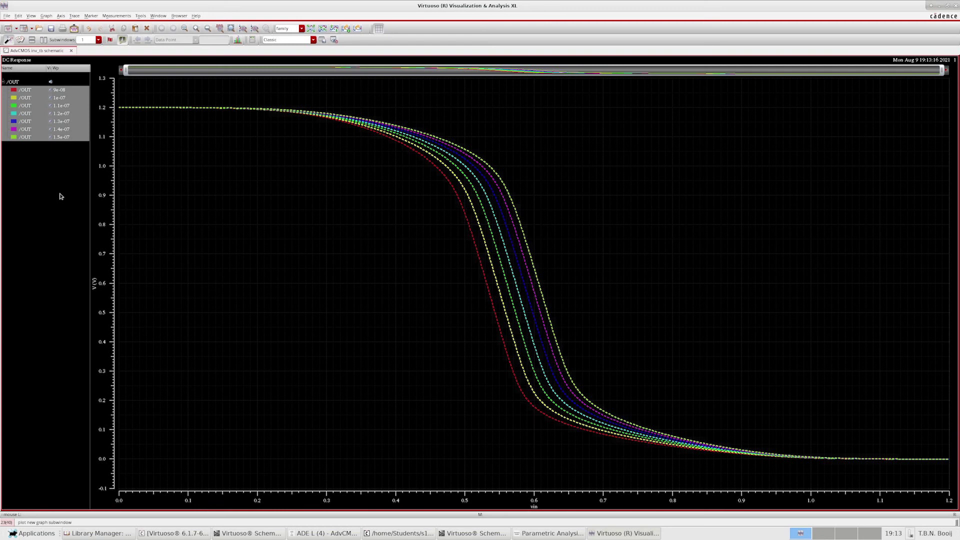
pyautogui.click(27, 211)
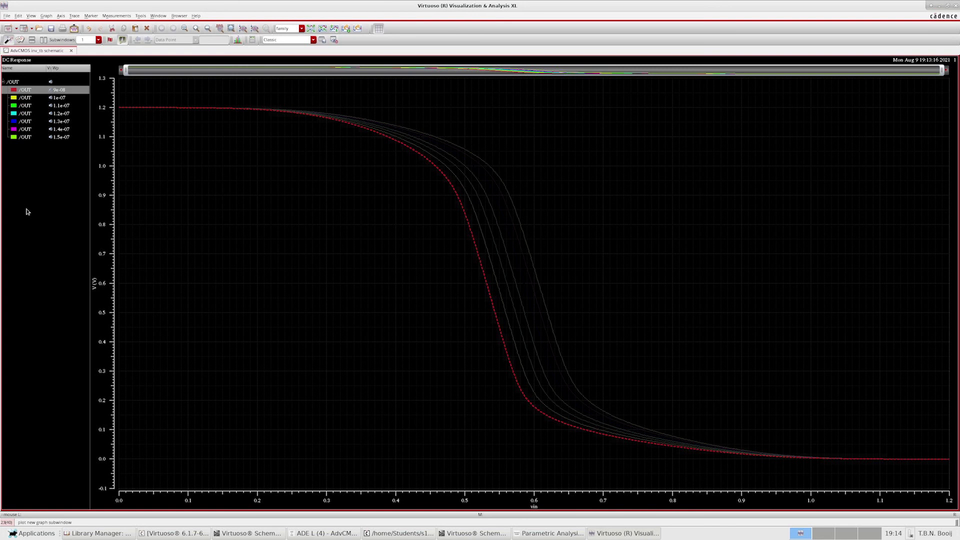
pyautogui.press('Down')
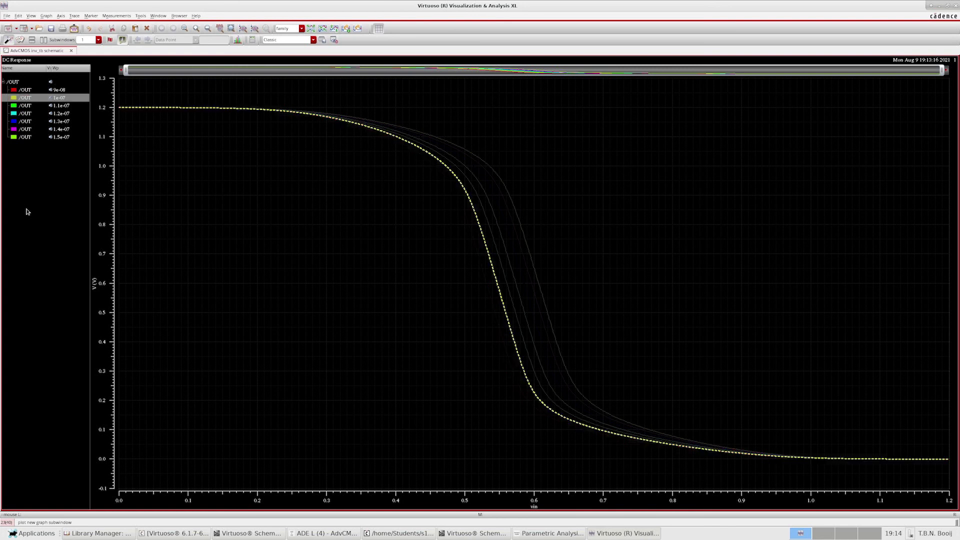
pyautogui.press('Down')
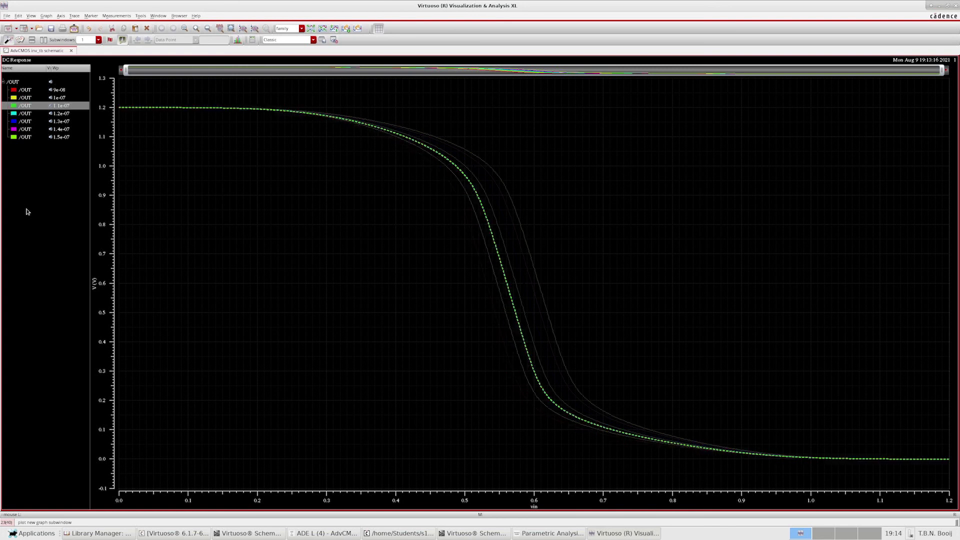
pyautogui.press('Down')
pyautogui.press('Down')
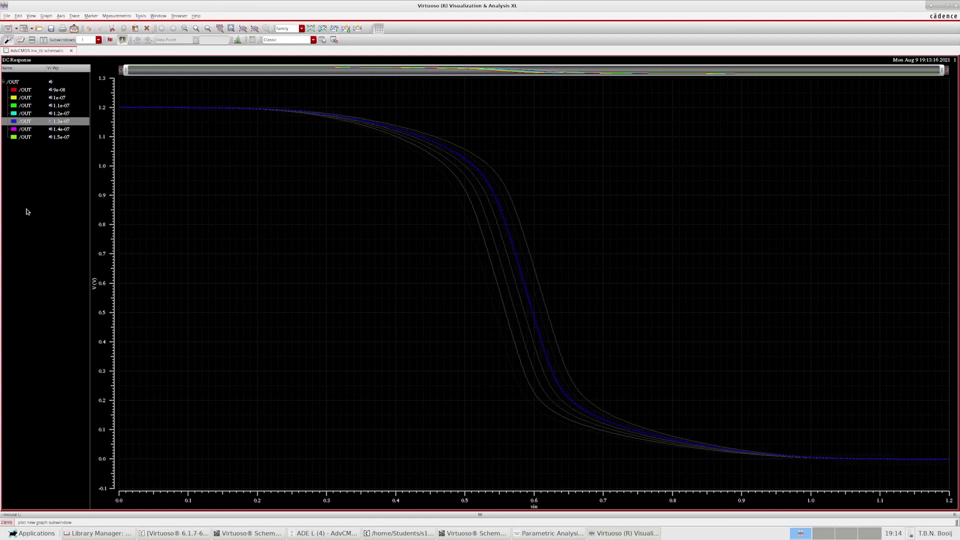
pyautogui.press('Down')
pyautogui.moveTo(533, 290)
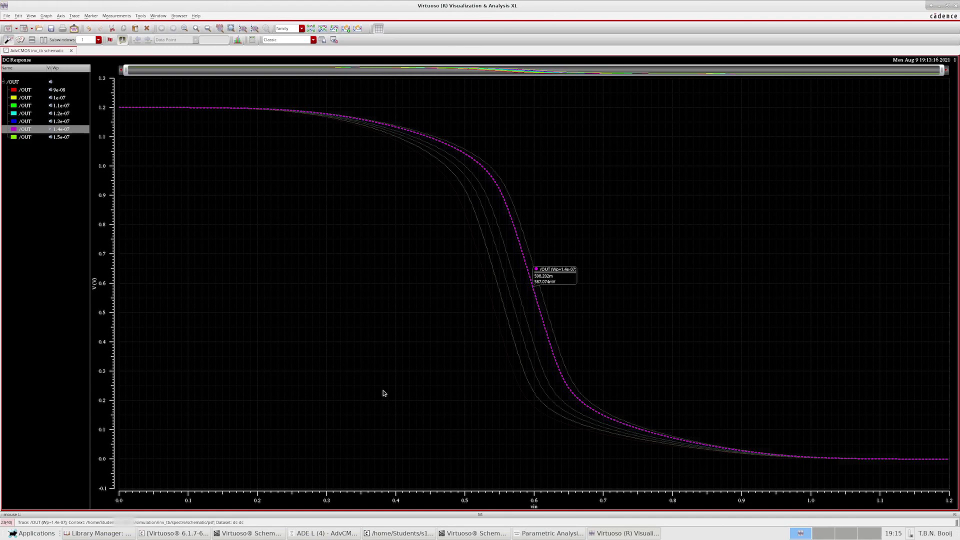
# Bring ADE L forward and change the Wp value from 180n to 140n.
pyautogui.click(325, 532)
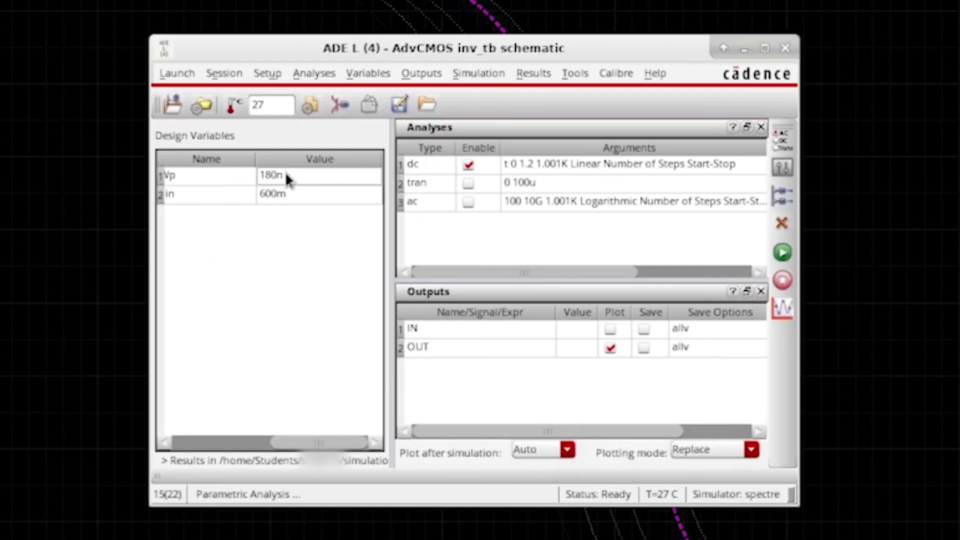
pyautogui.doubleClick(288, 180)
pyautogui.write('140n')
pyautogui.click(255, 297)
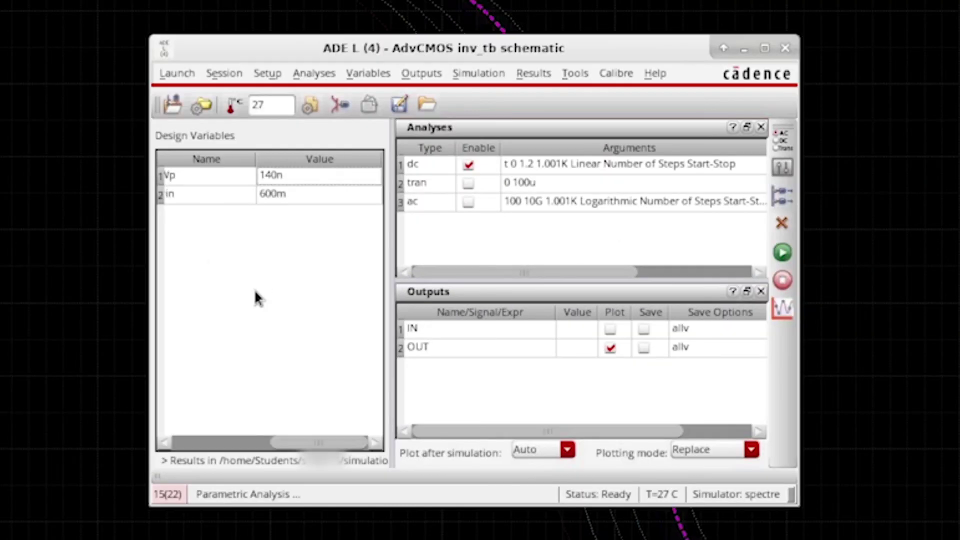